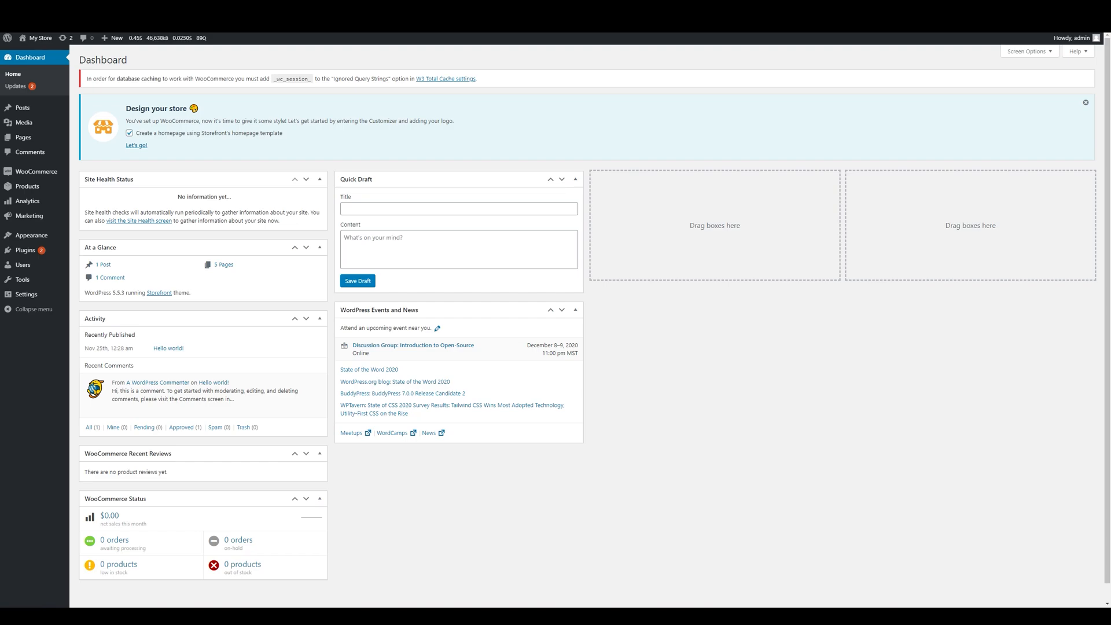
Search the plugin directory for "discount for highest priced" and install the Coupon for Highest Priced Item for WooCommerce plugin
mouse_move(64, 248)
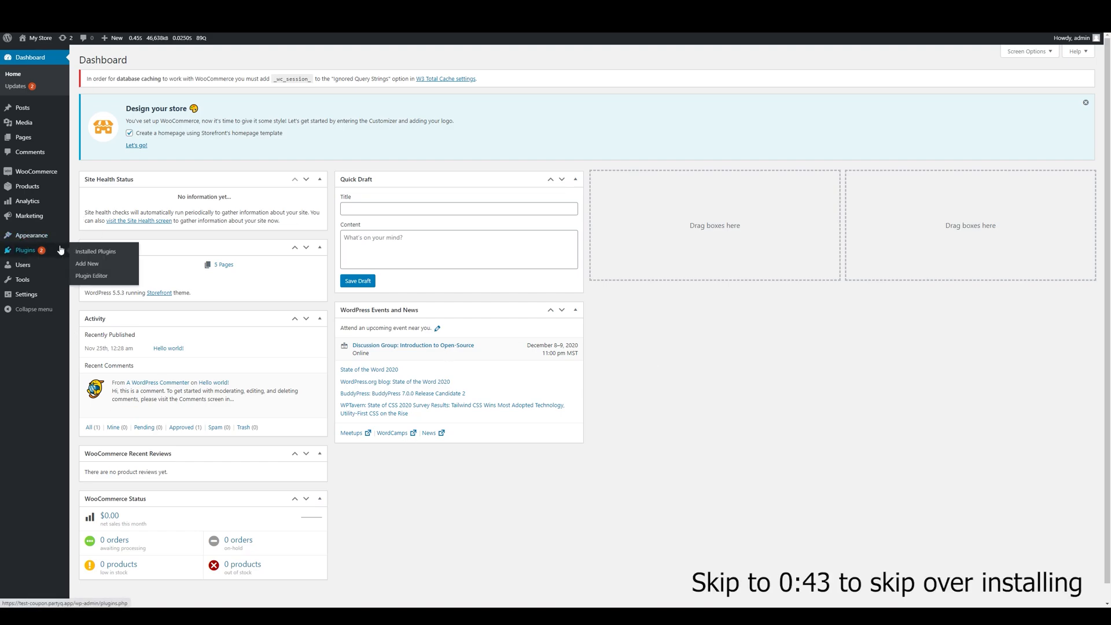
left_click(86, 263)
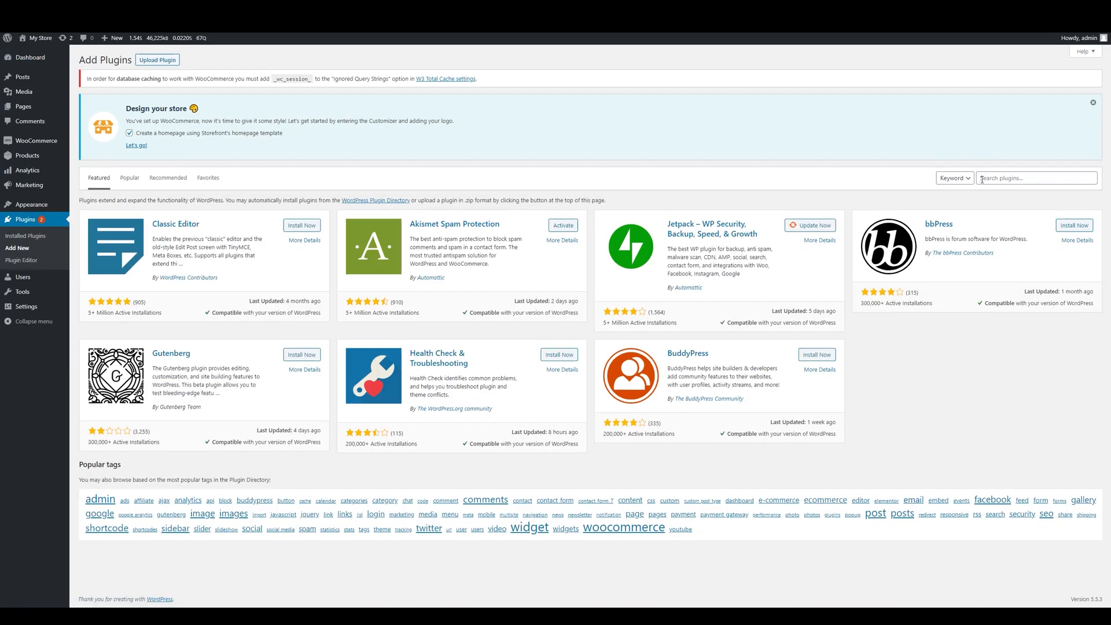
left_click(982, 180)
type("ghest priced")
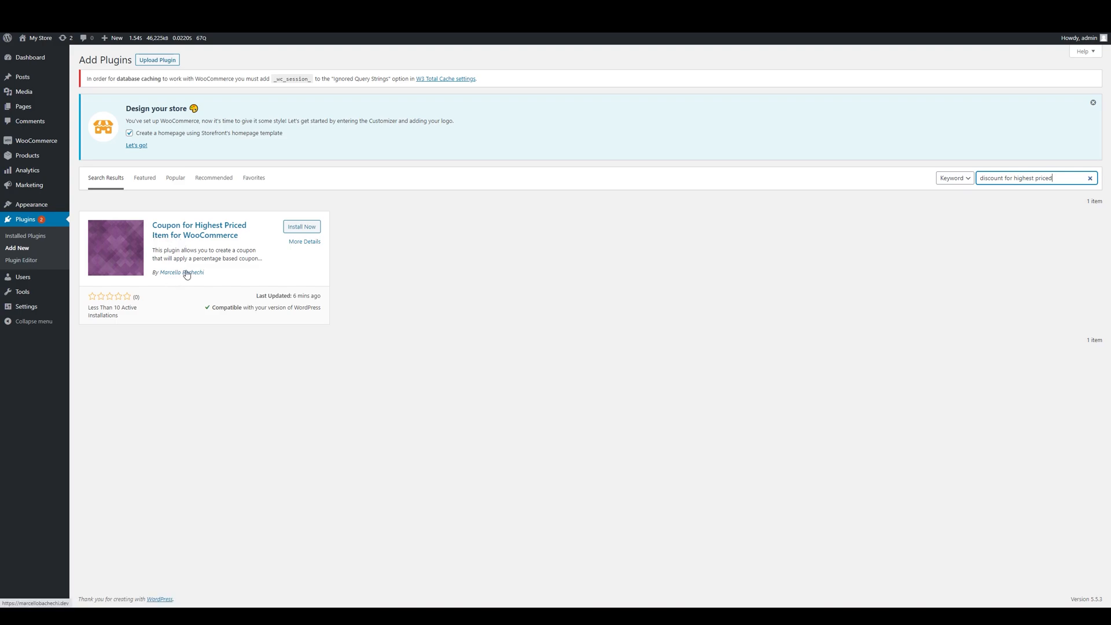
left_click(309, 232)
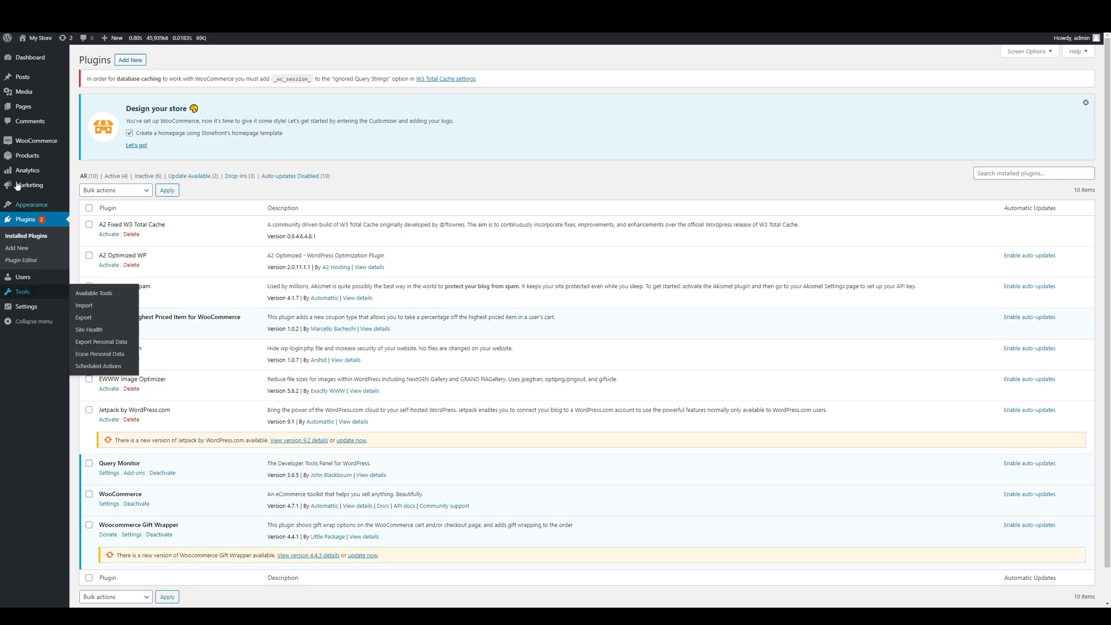
Publish a new coupon with code "woo", discount type Percentage off most expensive product and coupon amount 20
mouse_move(33, 188)
left_click(87, 199)
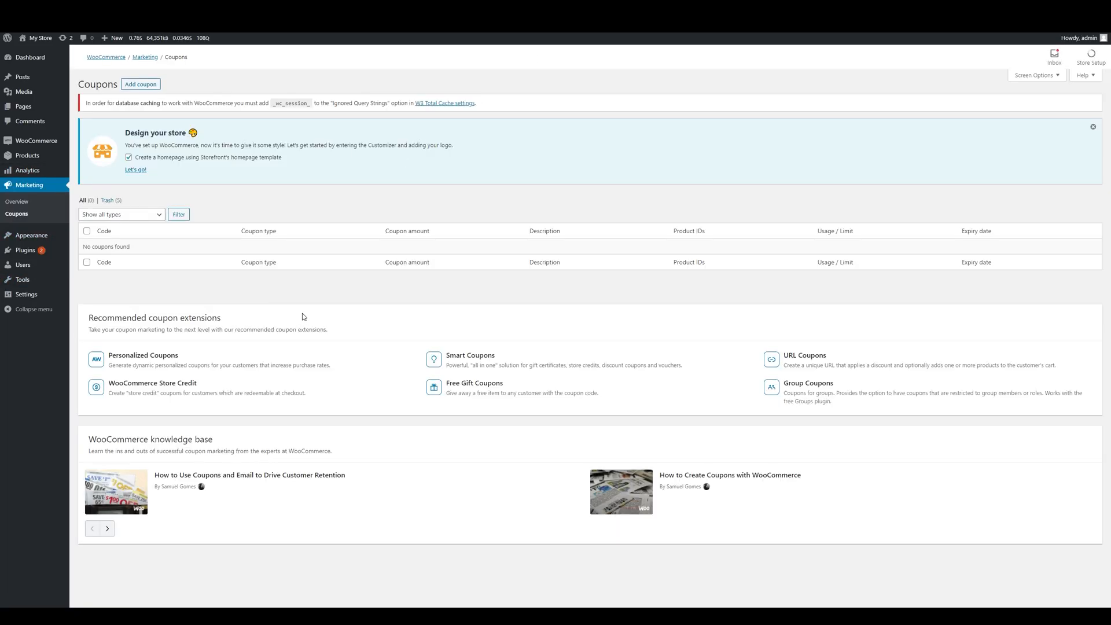
left_click(146, 91)
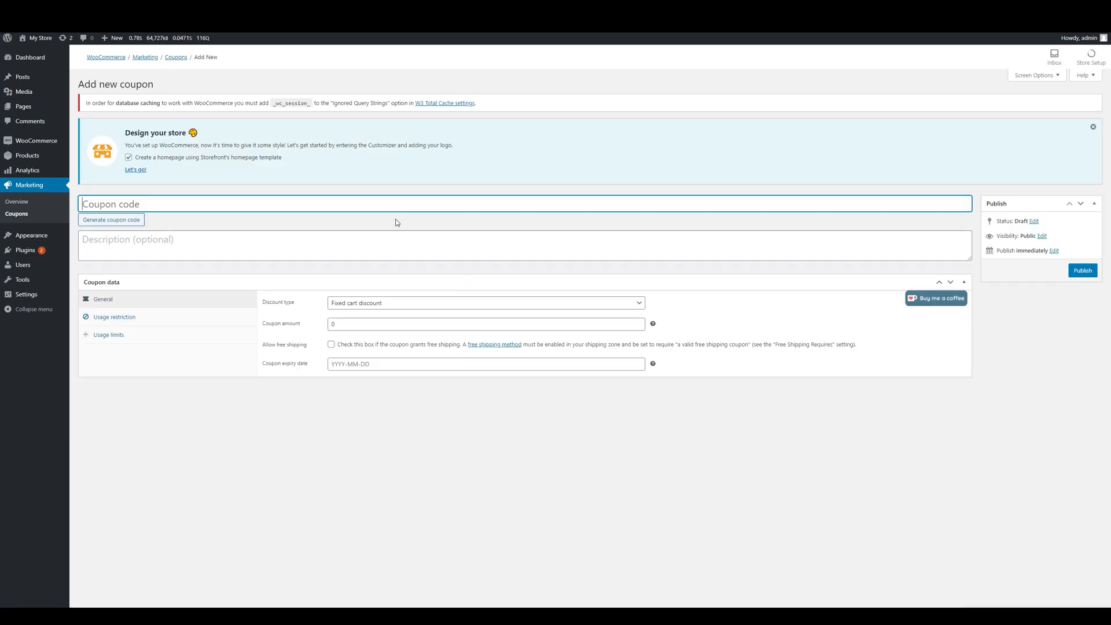
type("woo")
left_click(376, 306)
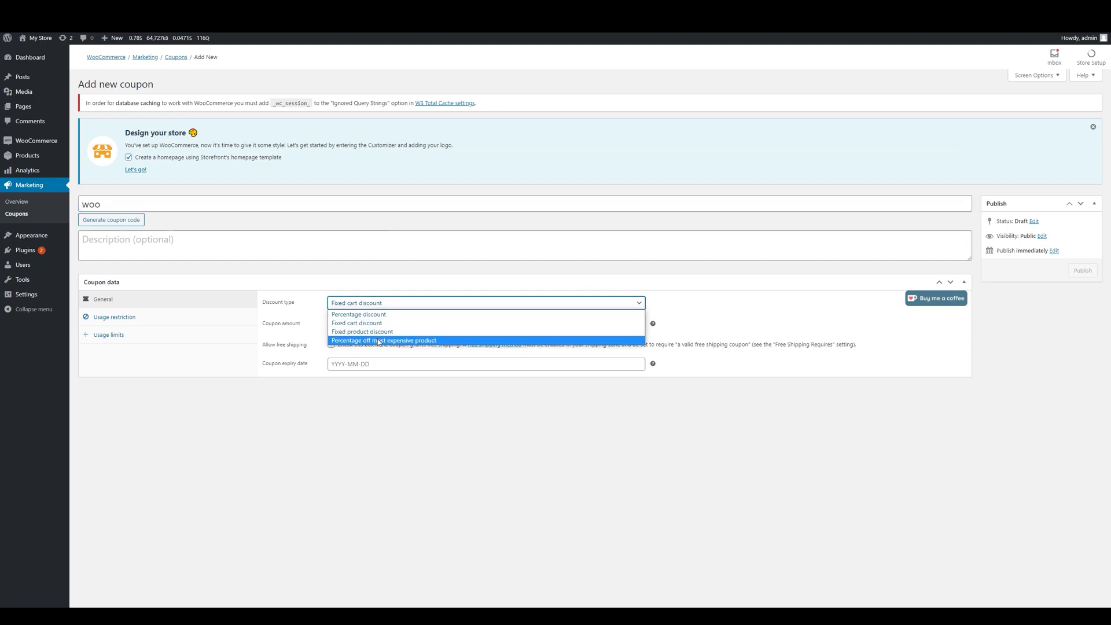
left_click(409, 340)
key("Tab")
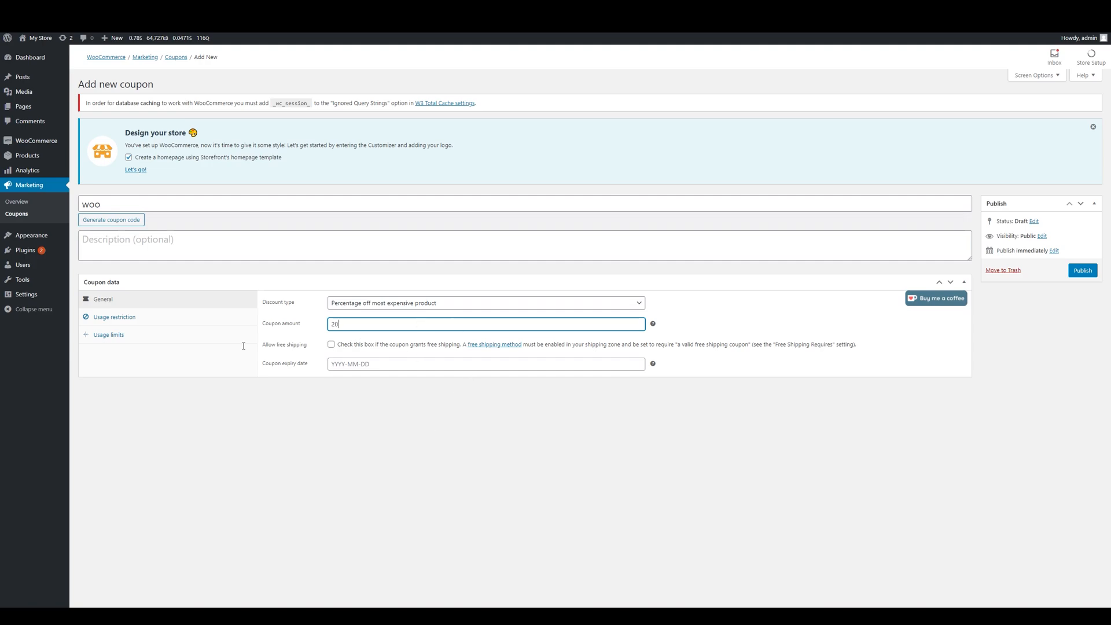
left_click(172, 320)
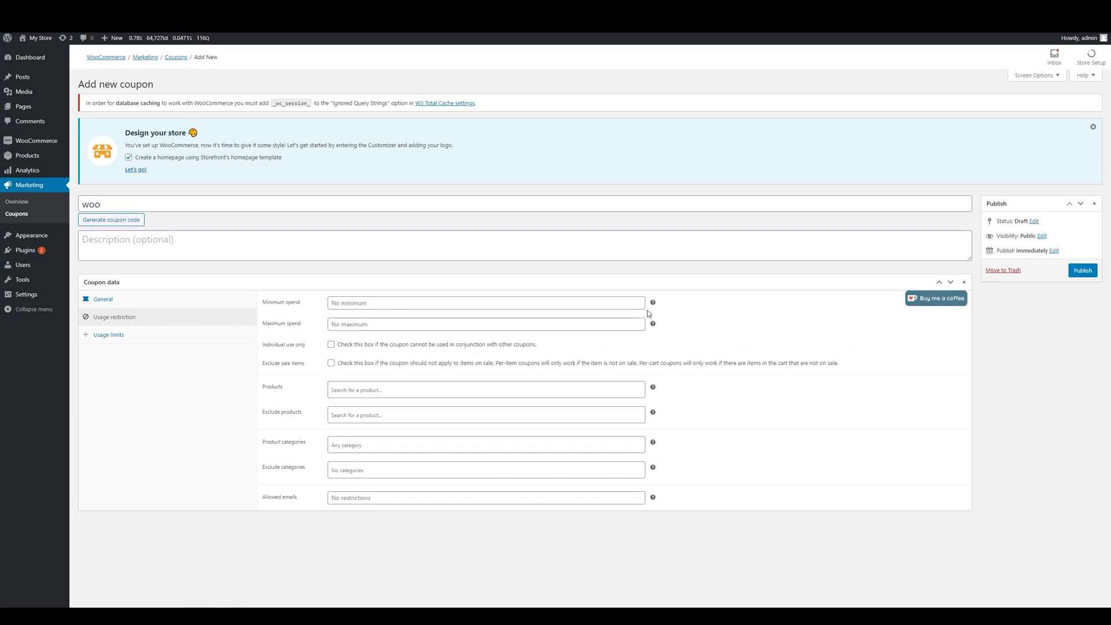
left_click(1080, 271)
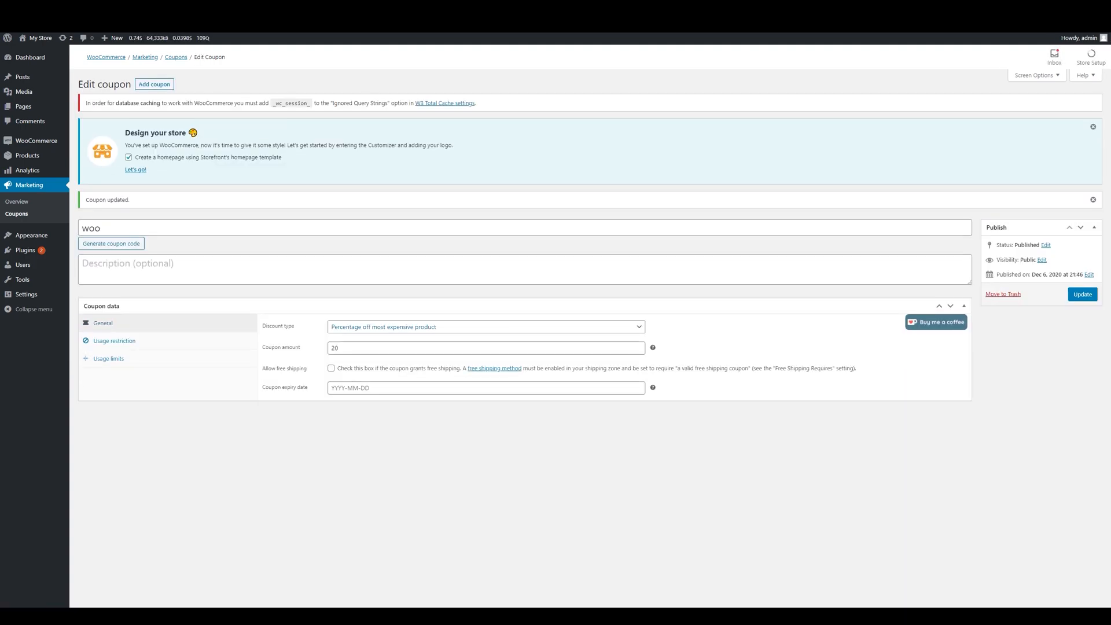
Visit the store's shop page and add the Beanie with Logo and the Belt to the cart
mouse_move(101, 47)
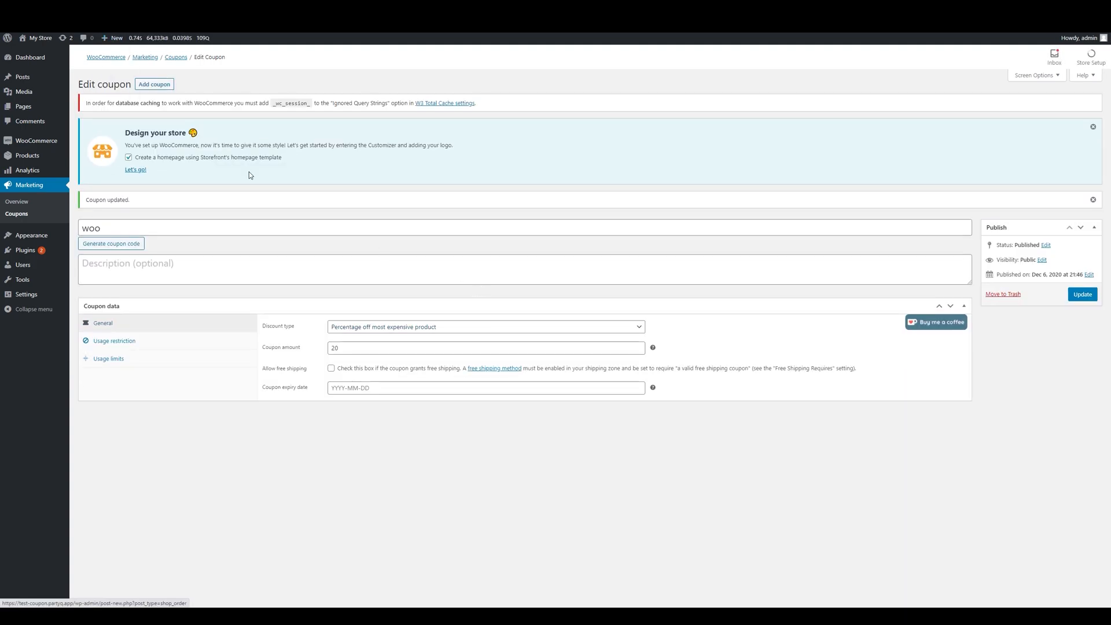
left_click(36, 64)
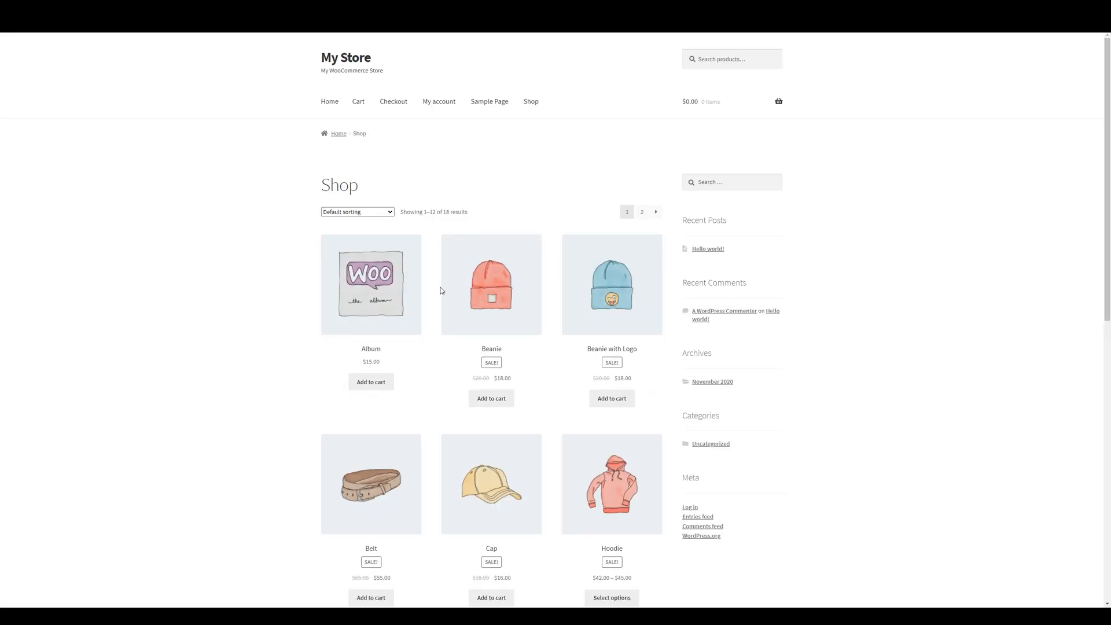
scroll(437, 307, "down", 1)
left_click(621, 358)
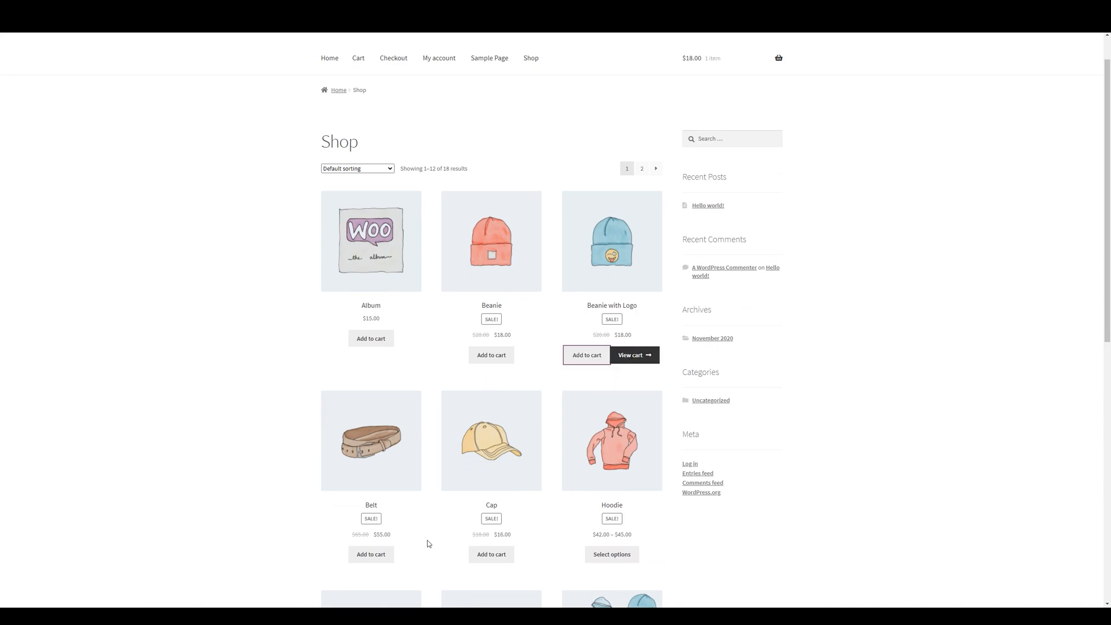
left_click(381, 554)
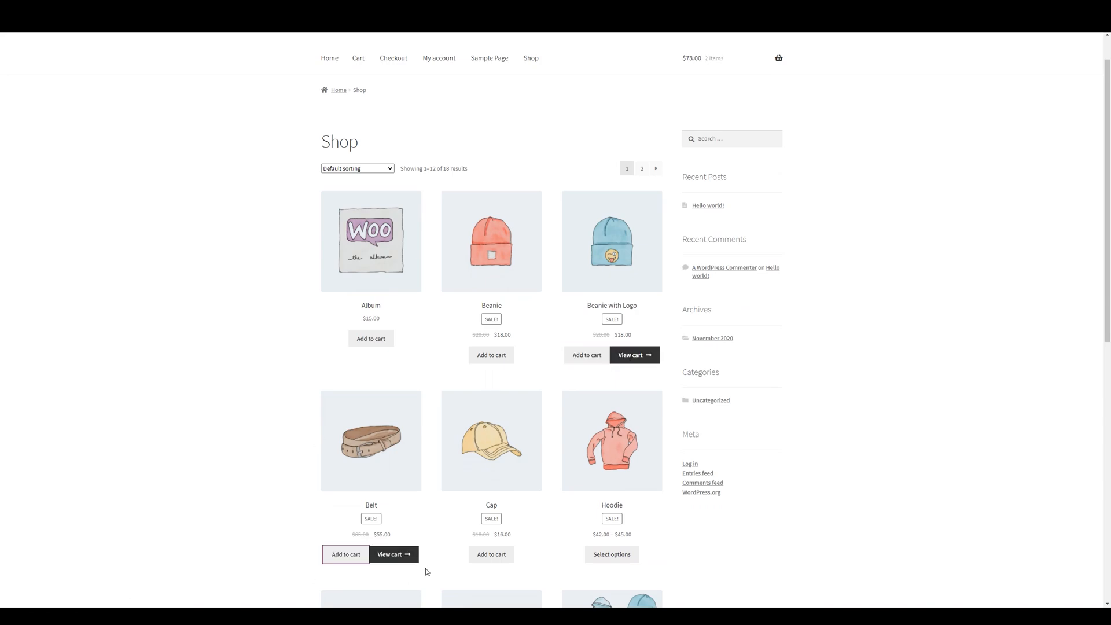
View the shopping cart and apply the coupon code "woo"
scroll(721, 150, "up", 1)
mouse_move(736, 102)
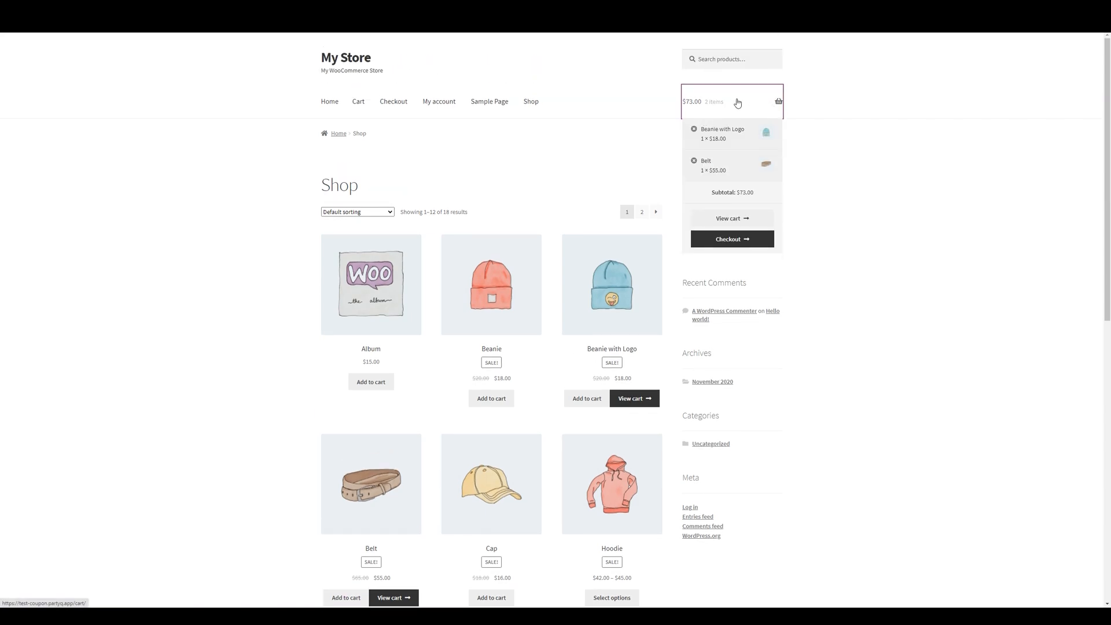
left_click(776, 101)
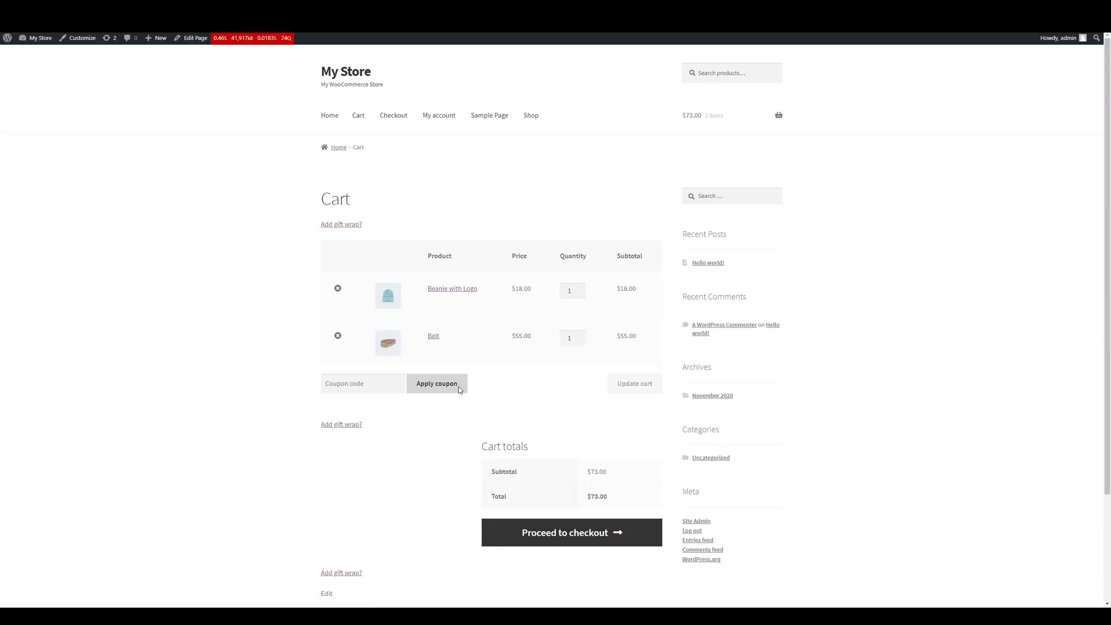
left_click(383, 380)
type("woo")
key("Return")
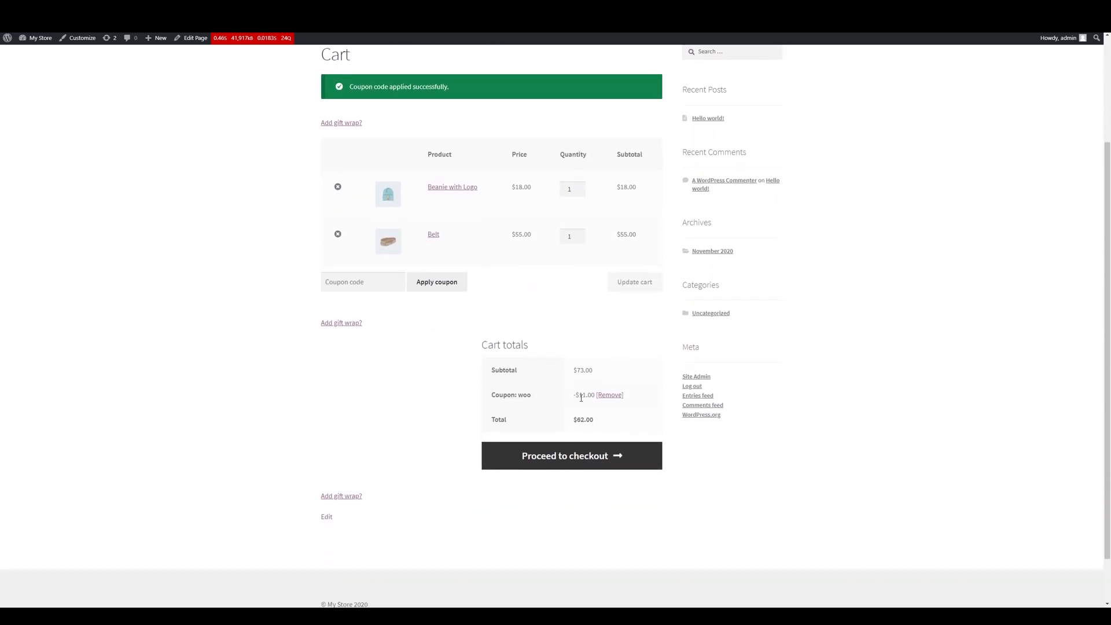
Switch to the Calculator and compute 55 × 0.2 to verify the coupon discount
key("alt+Tab")
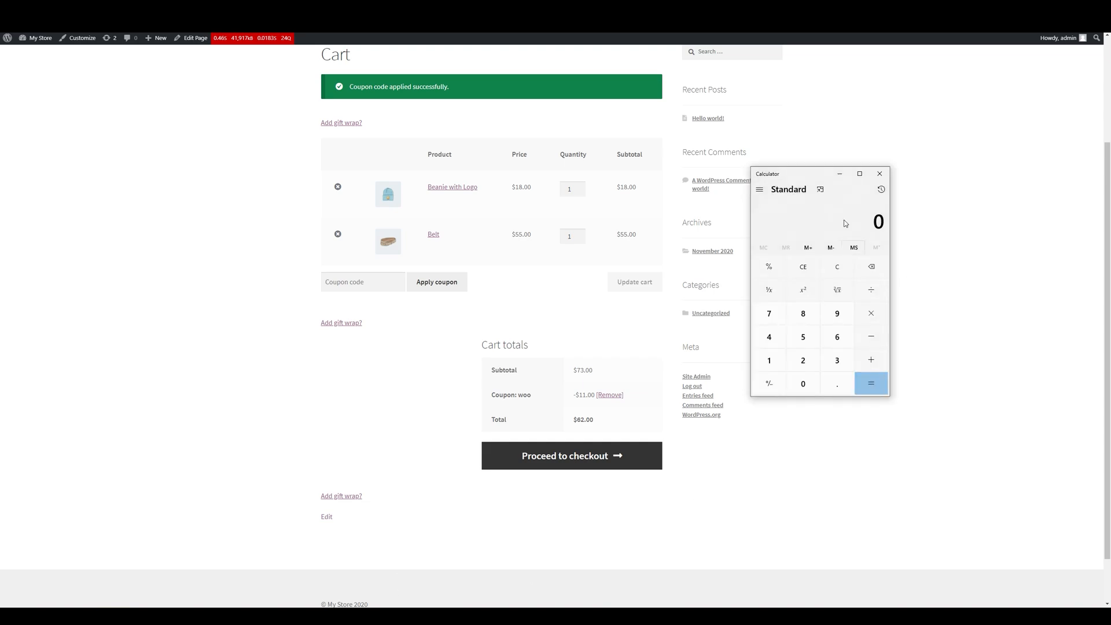
type("55")
type("*0.2")
key("Return")
Set the Belt's quantity to 2 and update the cart
left_click(579, 235)
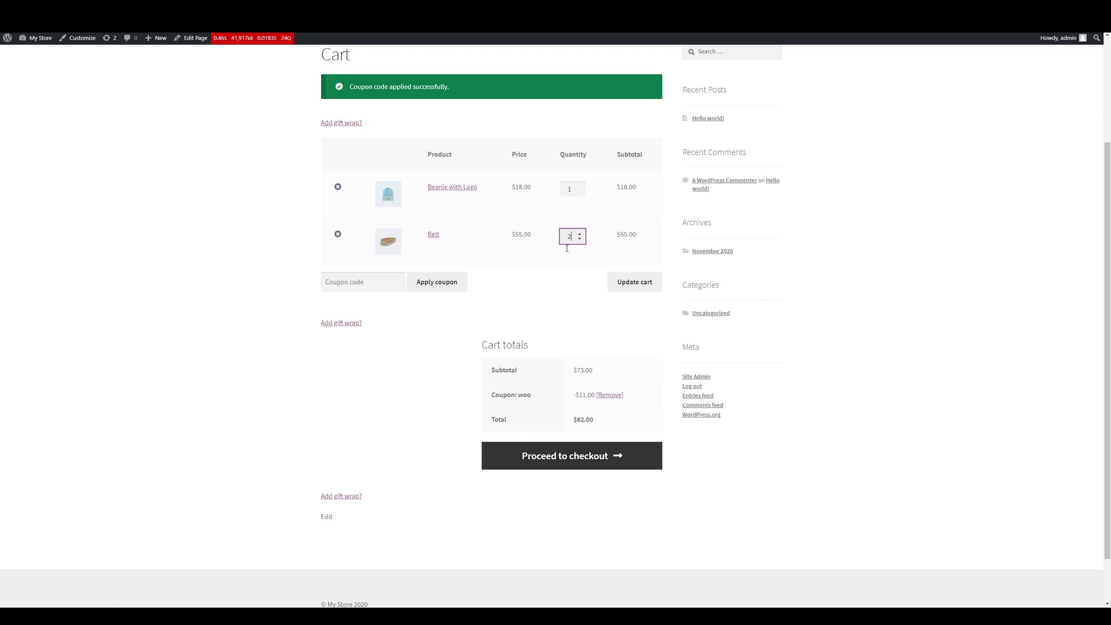
left_click(634, 282)
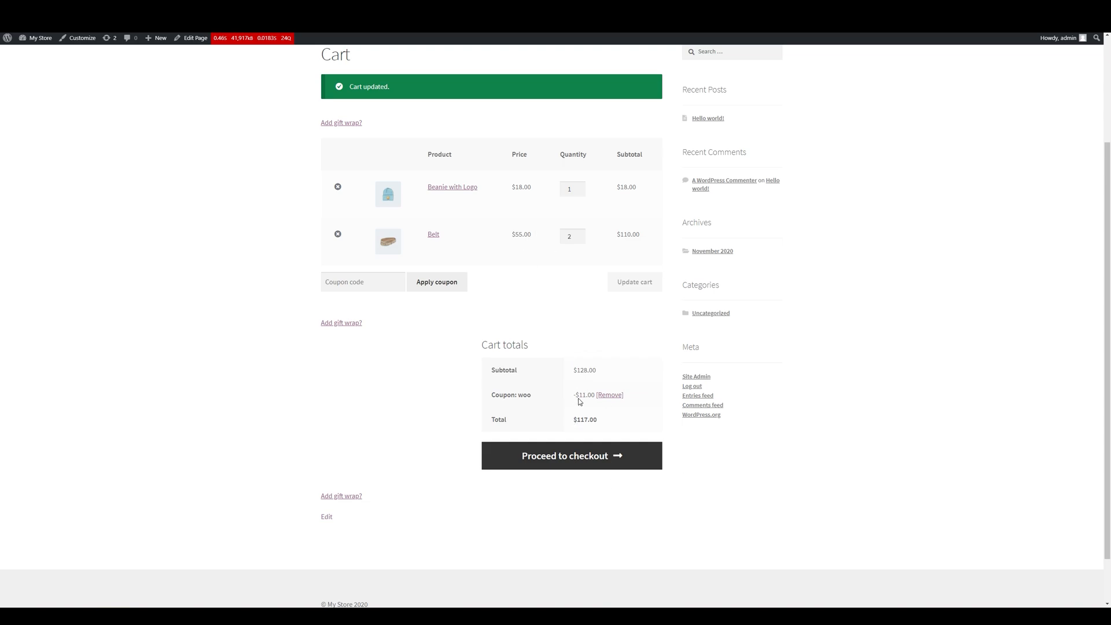
left_click(526, 250)
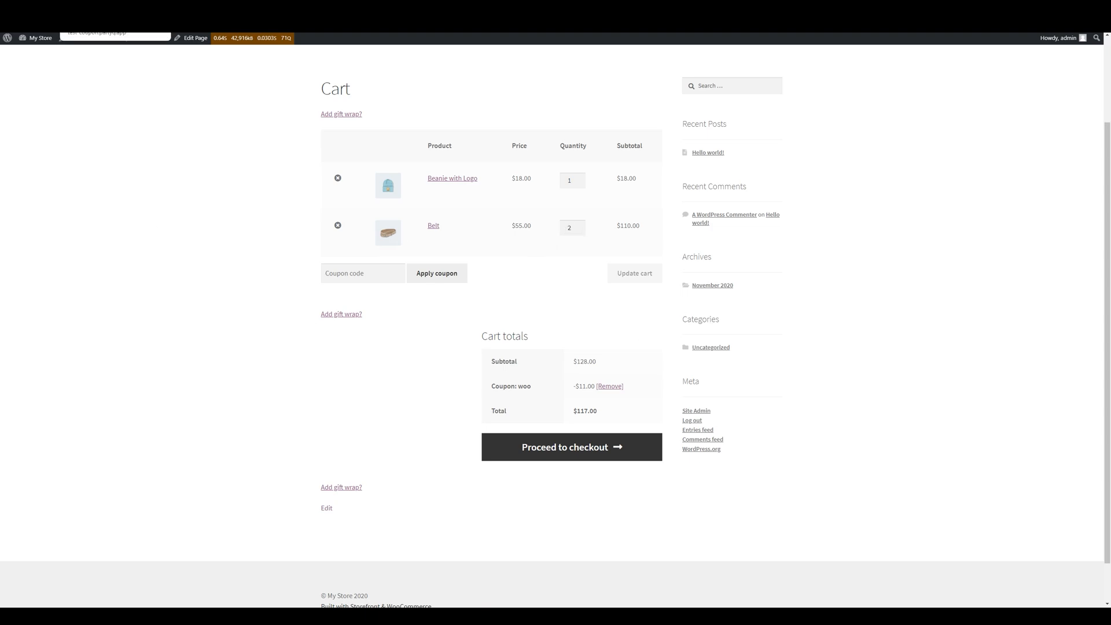
Return to the "woo" coupon's edit page, enable Discount all and update the coupon
left_click(93, 9)
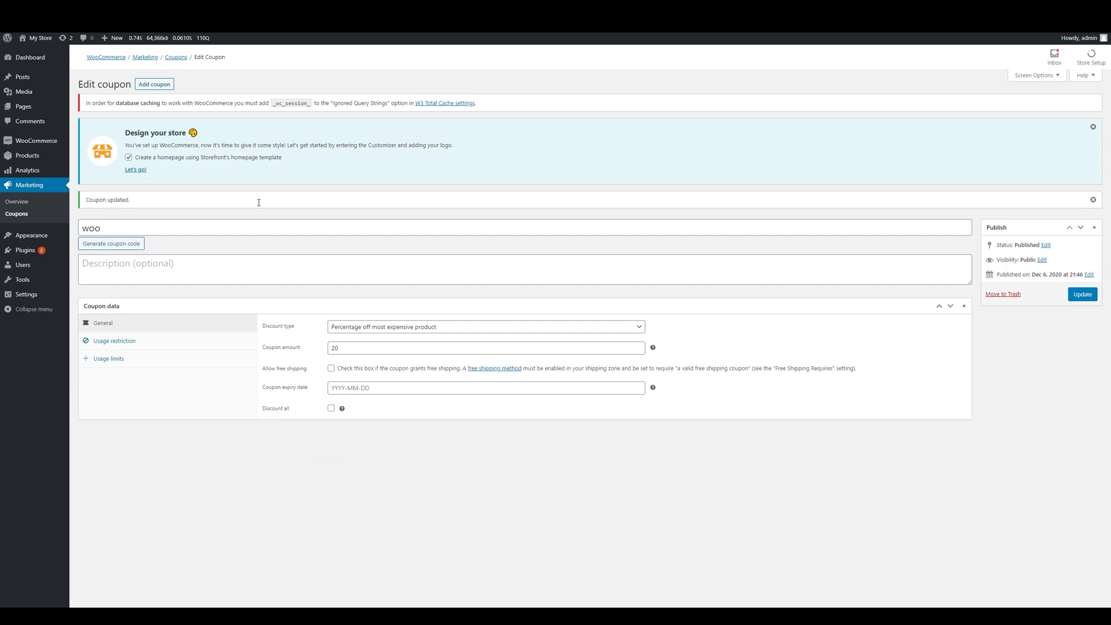
left_click(156, 8)
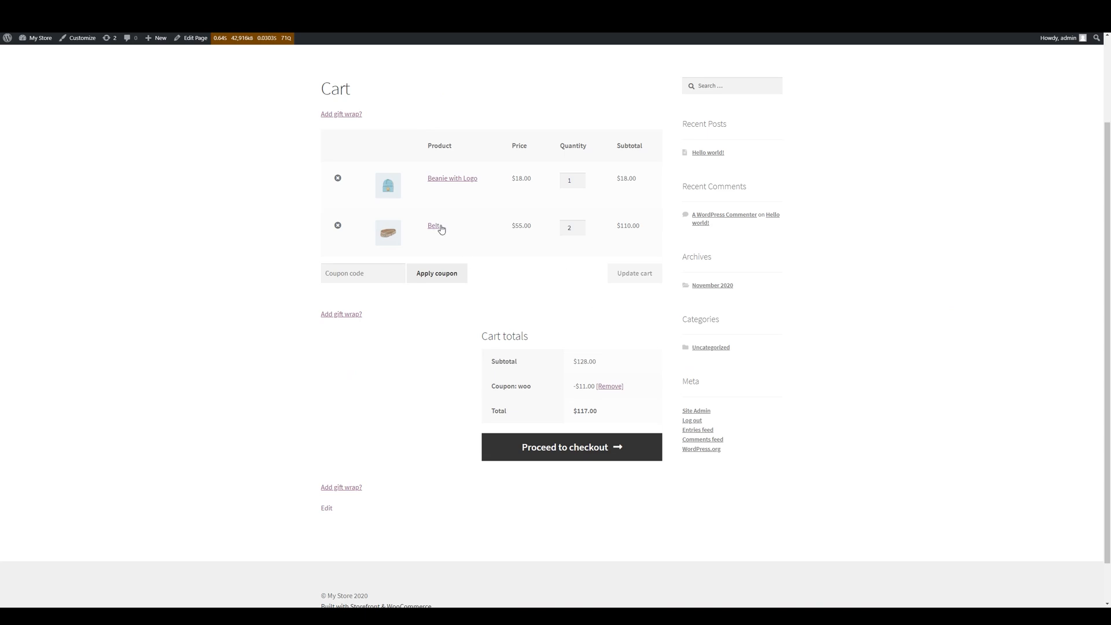
left_click(75, 8)
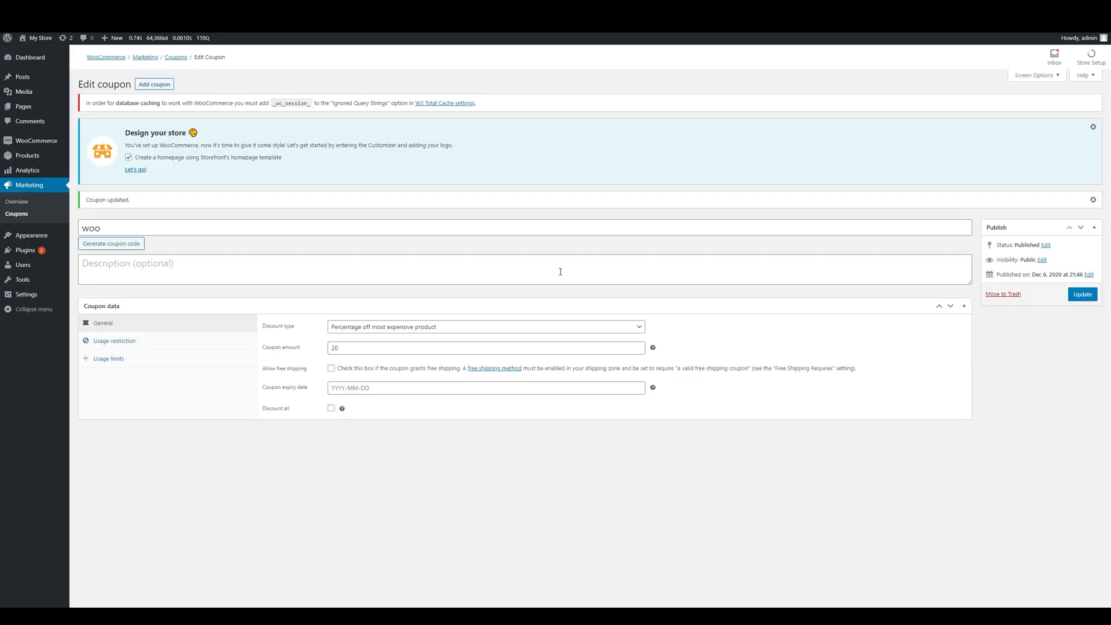
left_click(332, 409)
left_click(1083, 294)
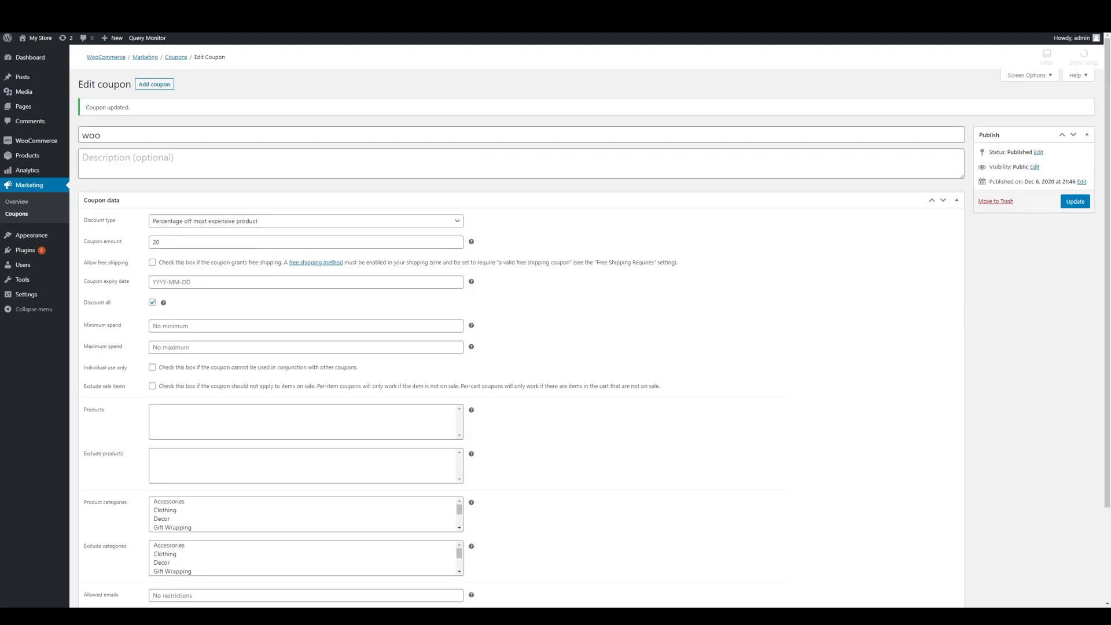
Go back to the cart and reload it to check the coupon's discount
left_click(35, 8)
key("F5")
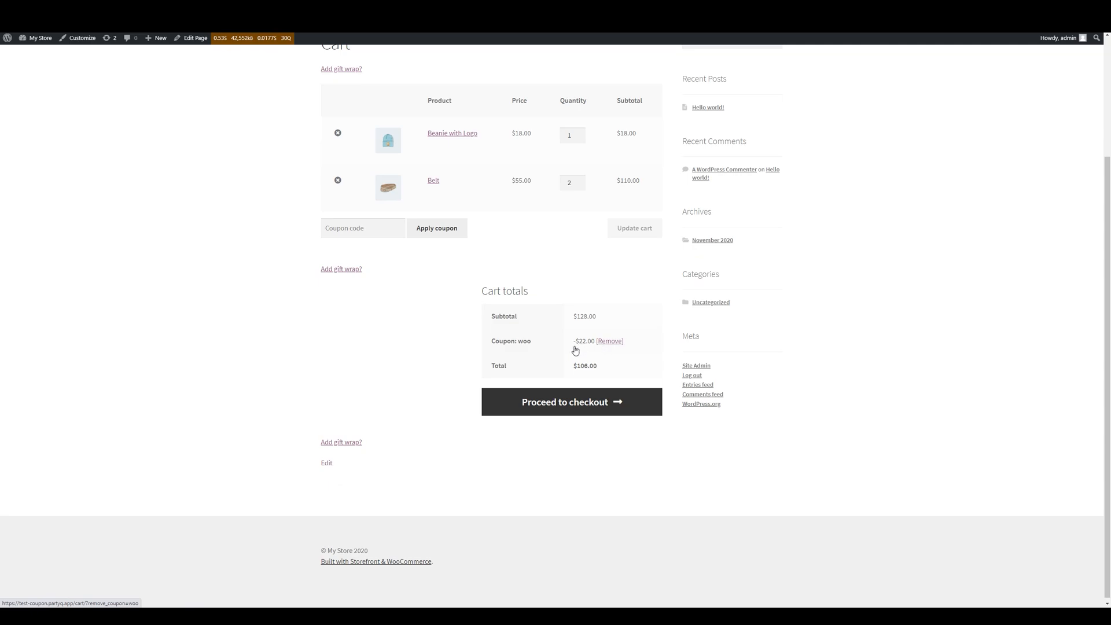
left_click_drag(573, 348, 601, 351)
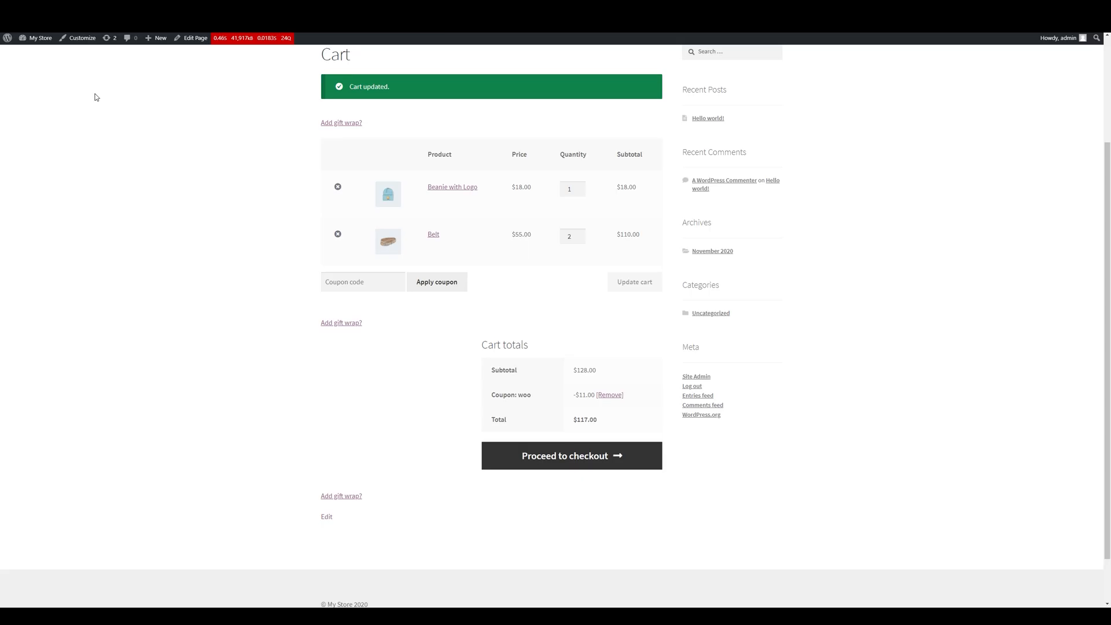
Return to the store's admin dashboard, go to the marketing coupons and open the "woo" coupon for editing
mouse_move(37, 38)
left_click(48, 57)
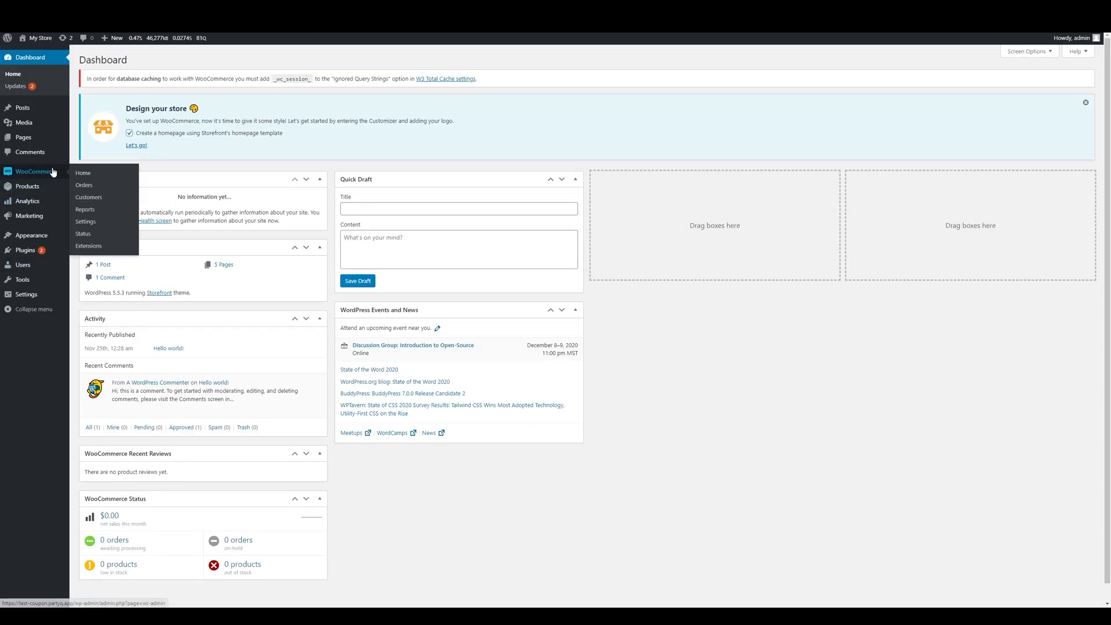
mouse_move(51, 199)
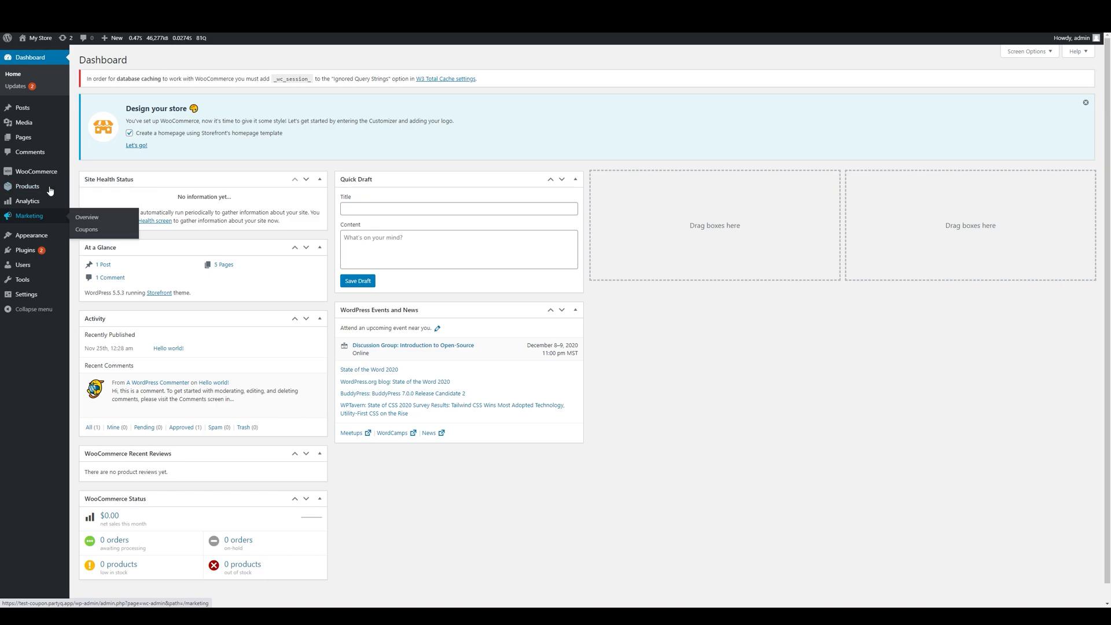
left_click(79, 229)
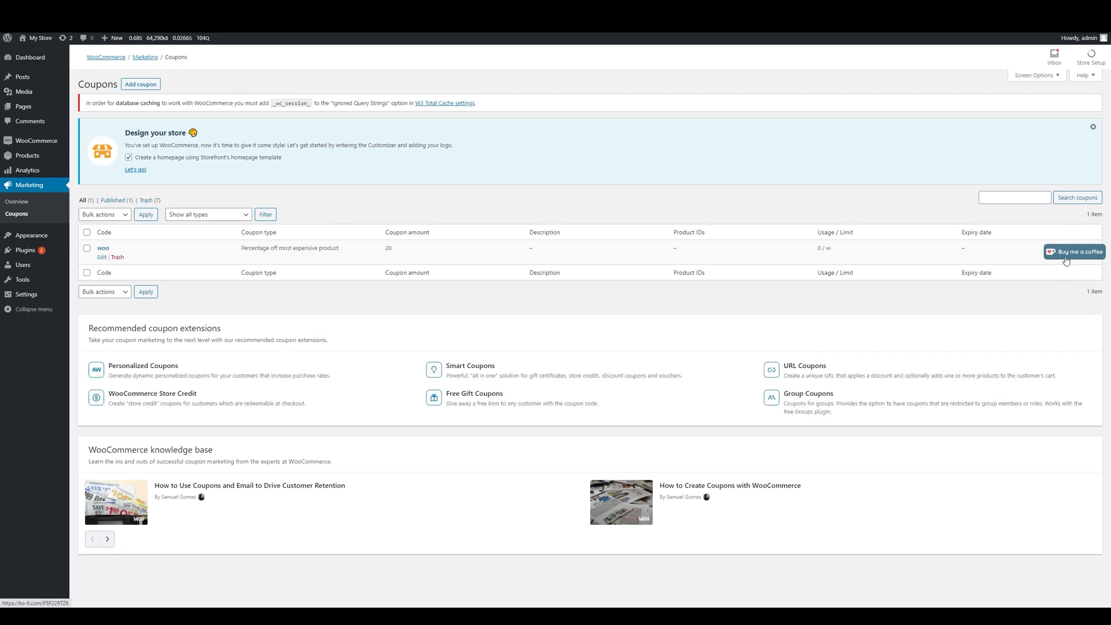
left_click(102, 257)
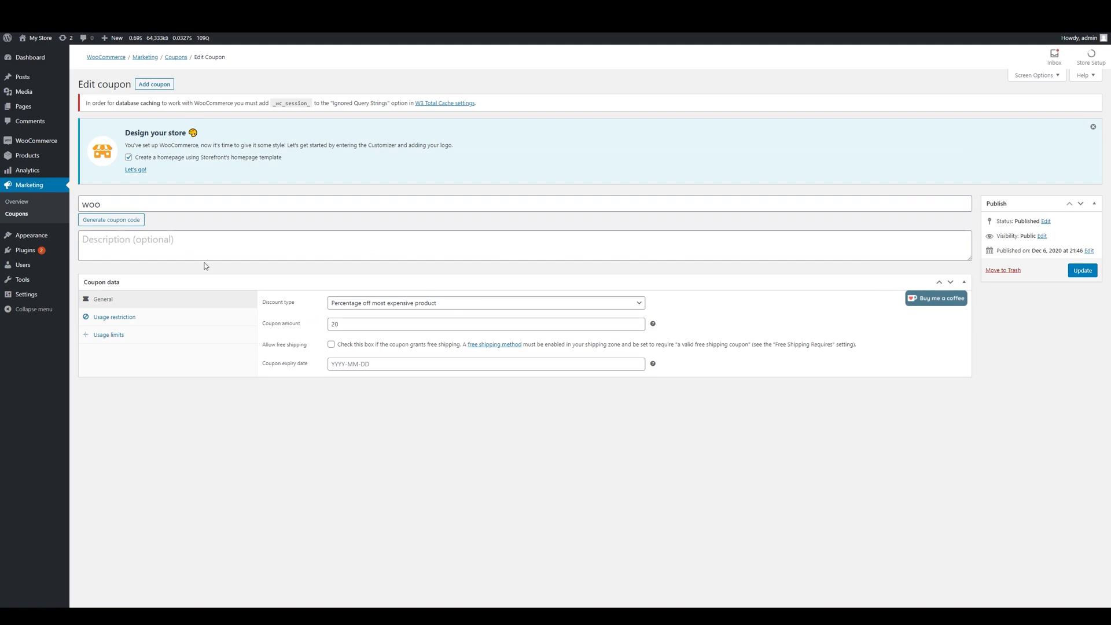
Enable Disable Ko-Fi donate button in the general site settings and save the changes
mouse_move(46, 240)
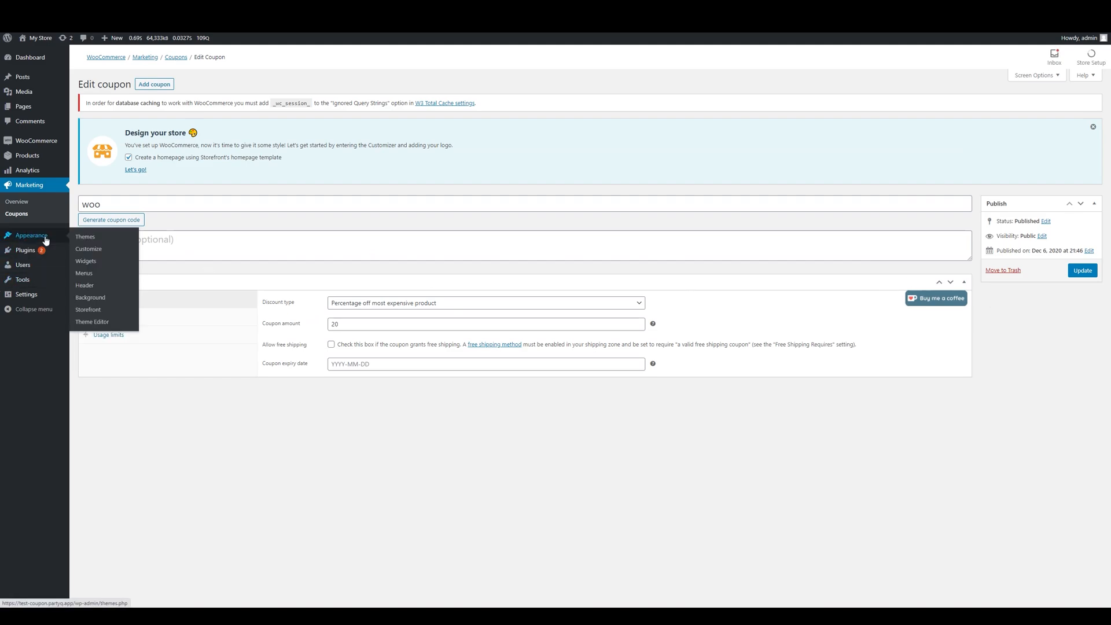
mouse_move(29, 296)
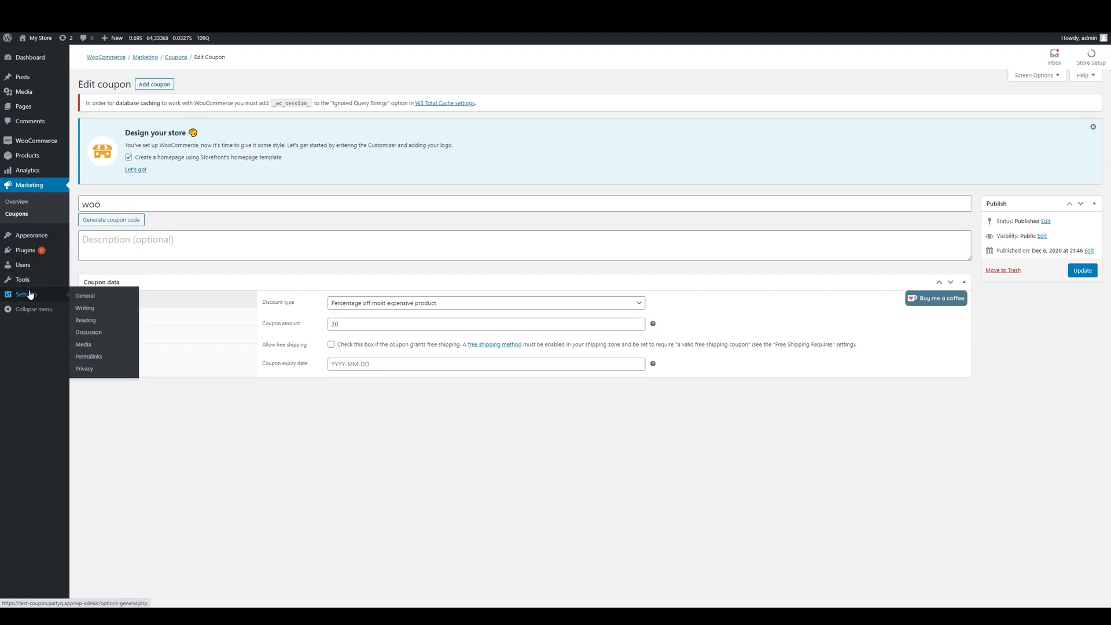
left_click(85, 296)
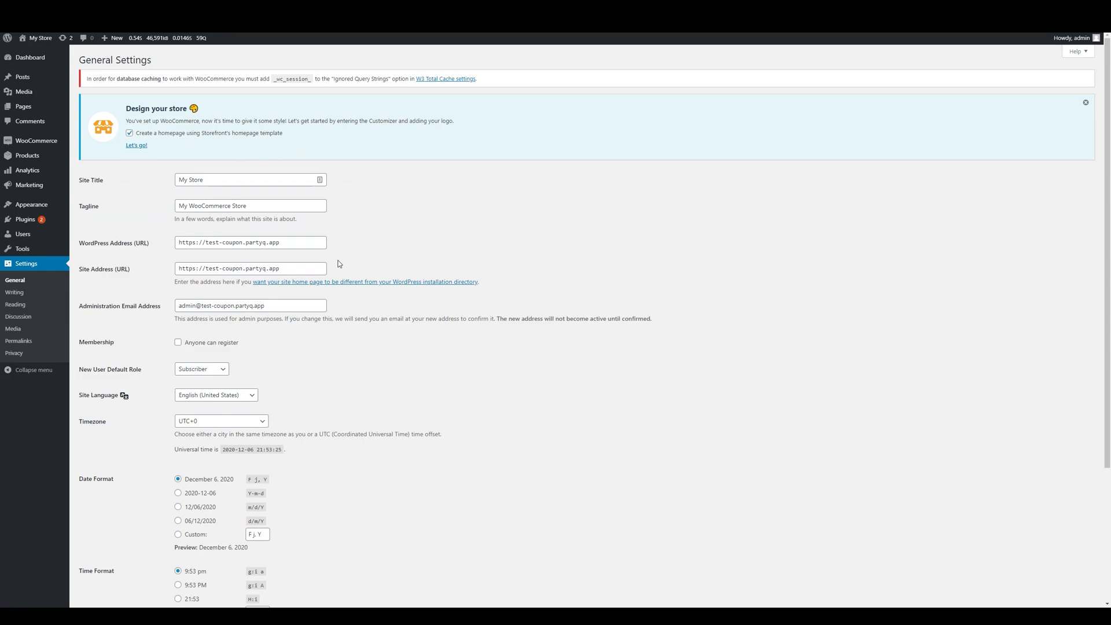
scroll(347, 255, "down", 3)
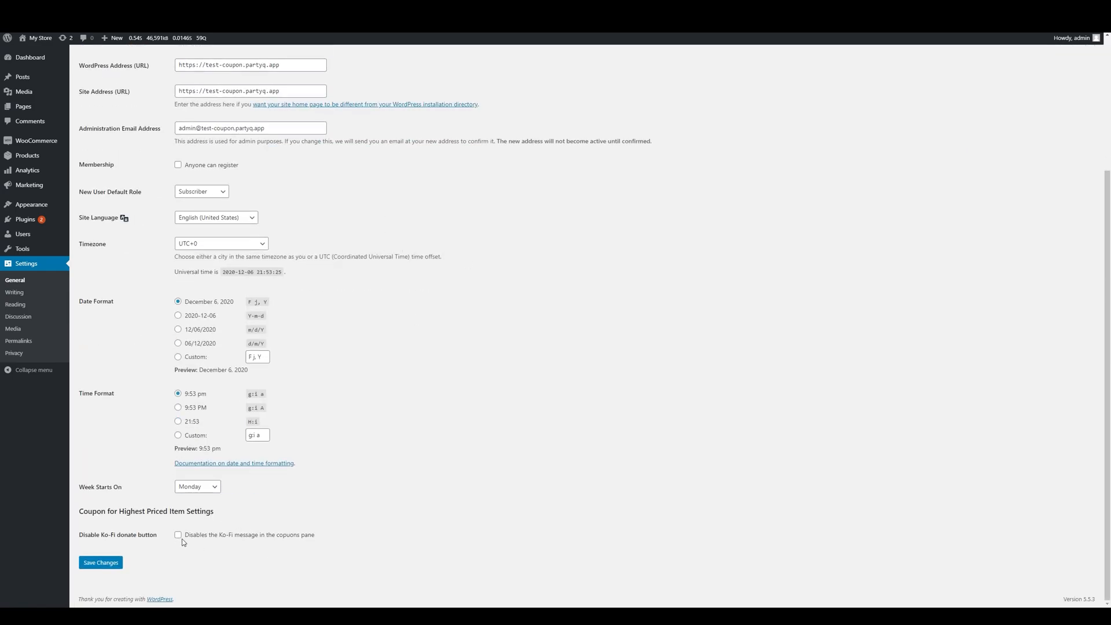
left_click(179, 536)
left_click(111, 558)
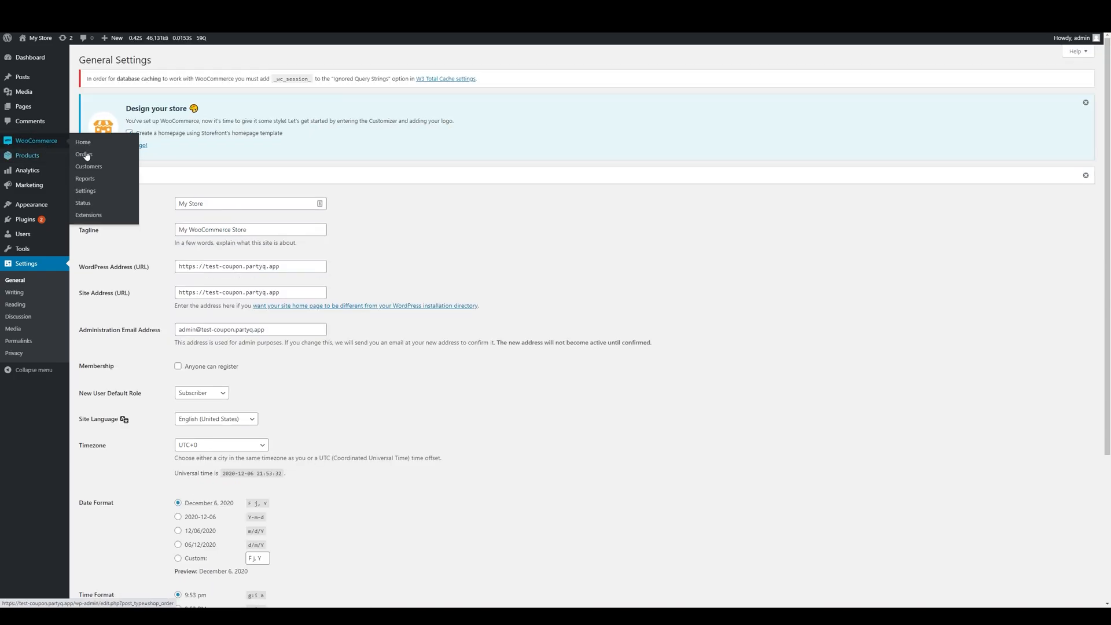
Go to the marketing coupons to check whether the donate button is still shown
mouse_move(52, 197)
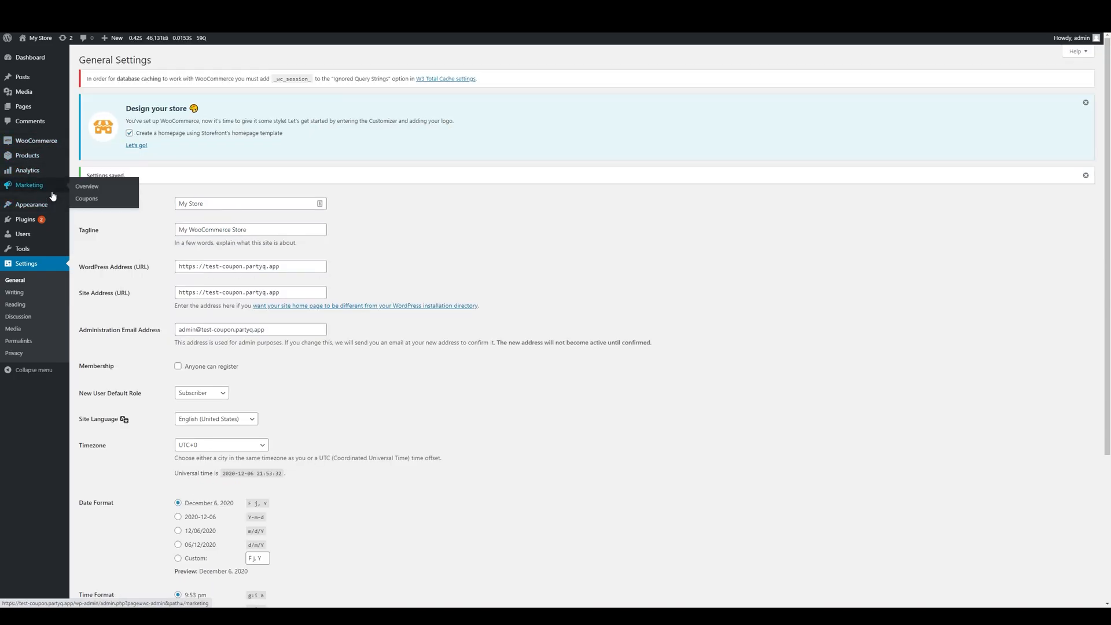